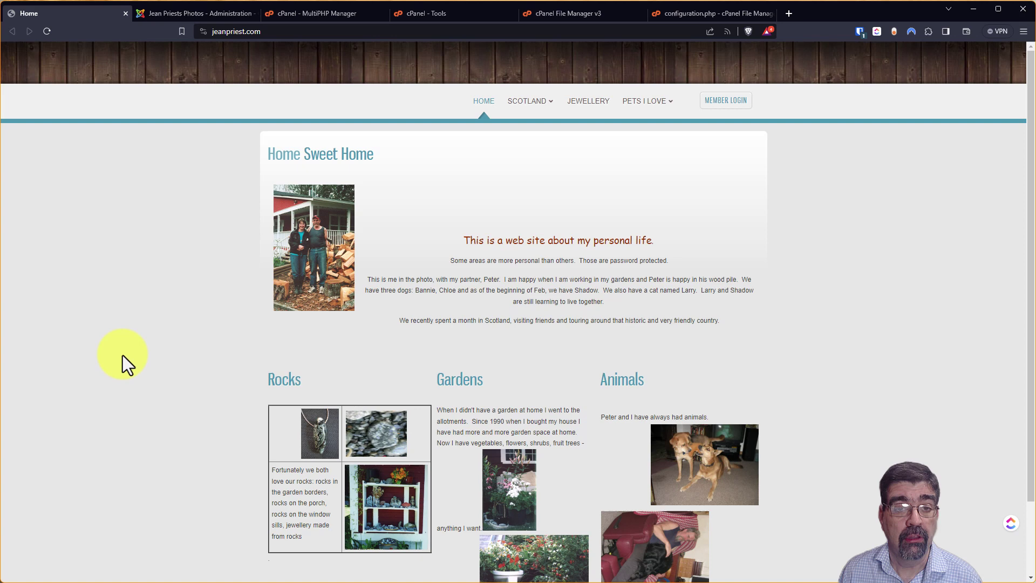
In Global Configuration, set Debug System to Yes and Error Reporting to Maximum, then save.
{"action": "left_click", "coordinate": [154, 8]}
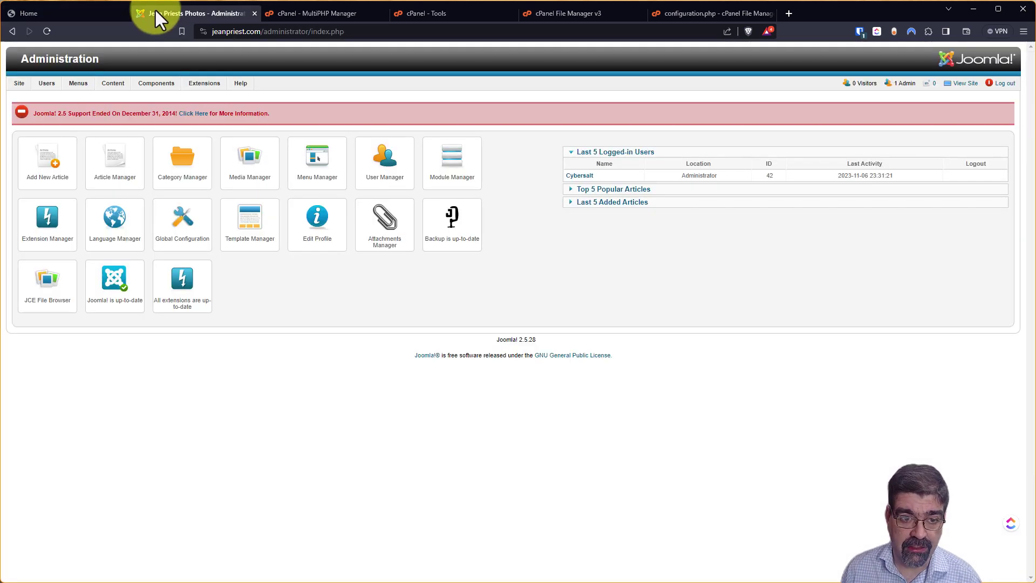
{"action": "mouse_move", "coordinate": [19, 87]}
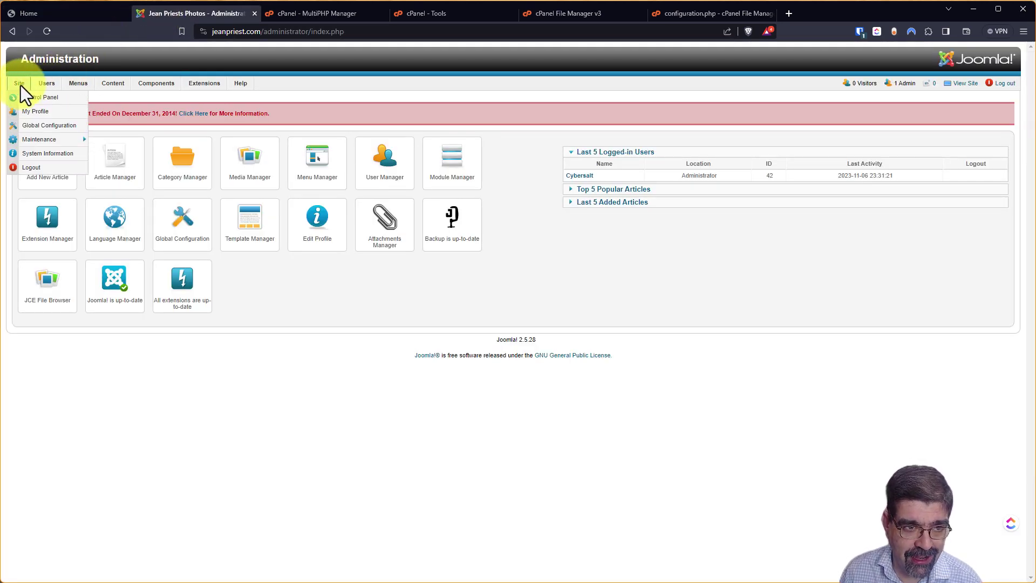
{"action": "left_click", "coordinate": [36, 126]}
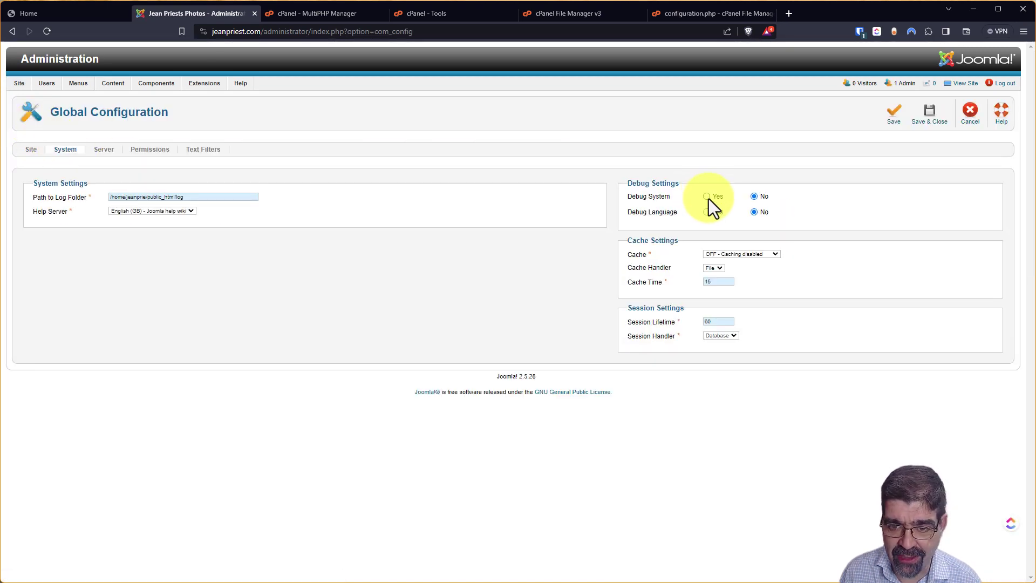
{"action": "left_click", "coordinate": [707, 197]}
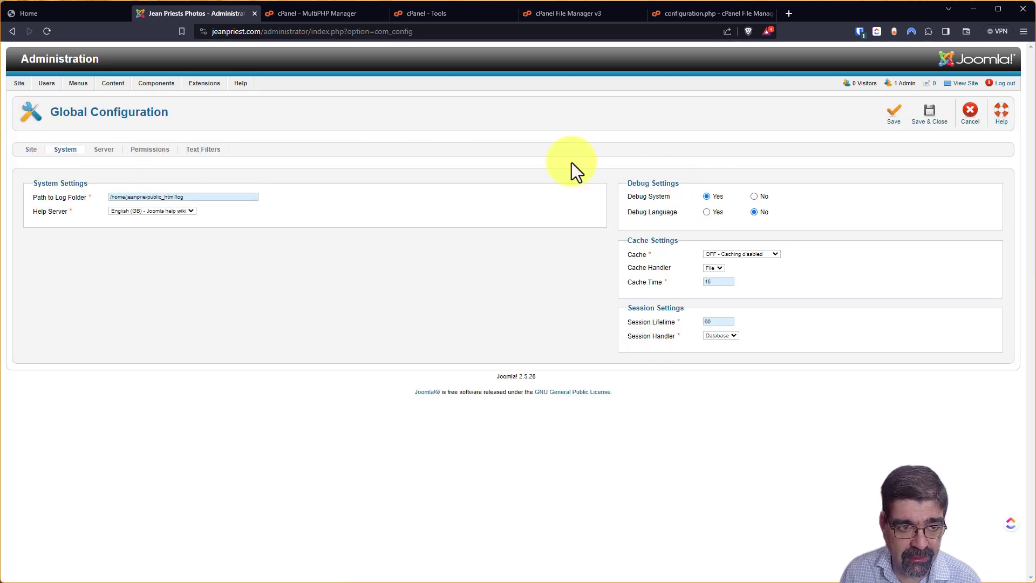
{"action": "left_click", "coordinate": [103, 156]}
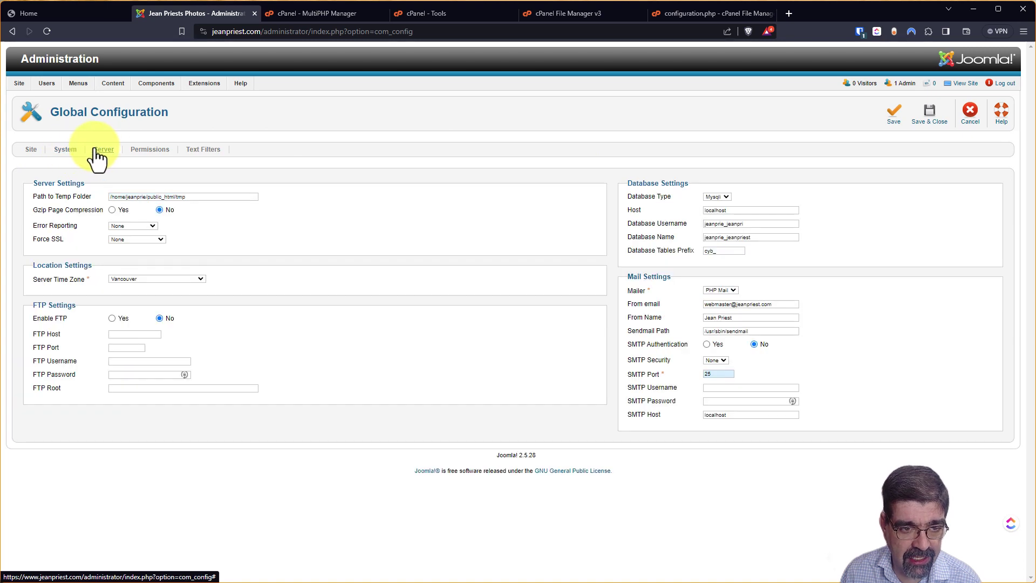
{"action": "left_click", "coordinate": [119, 226]}
{"action": "left_click", "coordinate": [128, 256]}
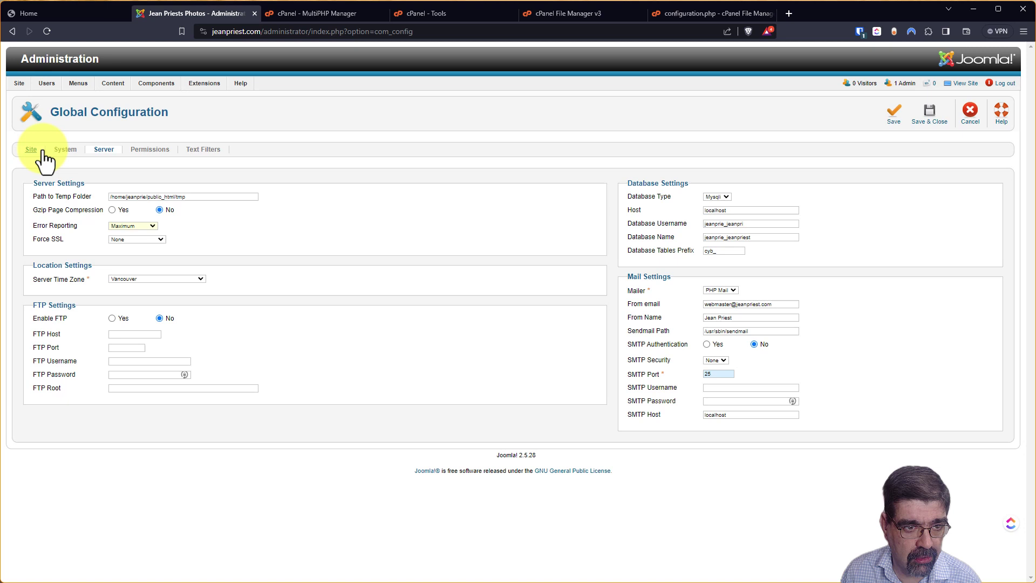
{"action": "mouse_move", "coordinate": [22, 87]}
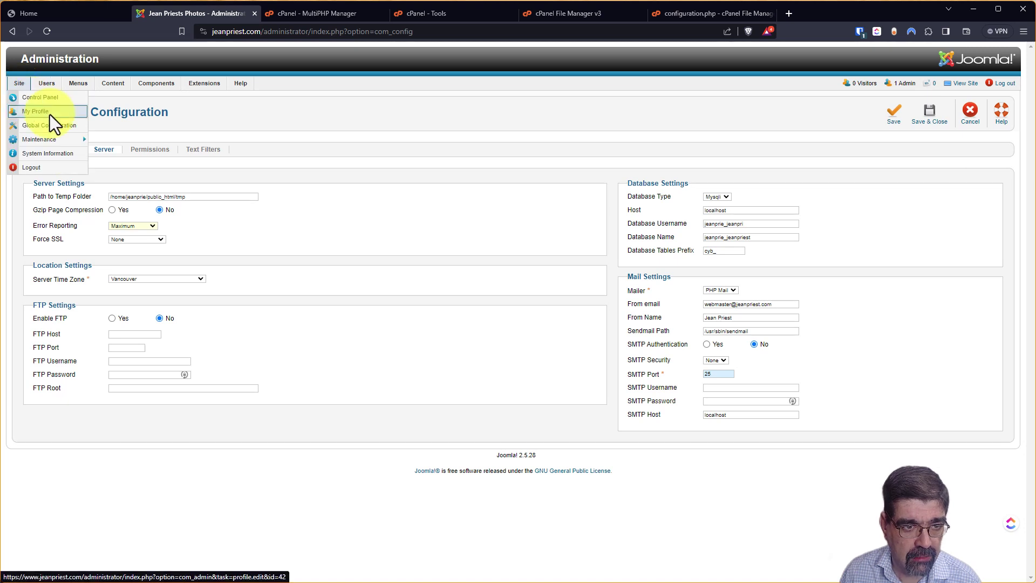
{"action": "left_click", "coordinate": [898, 124]}
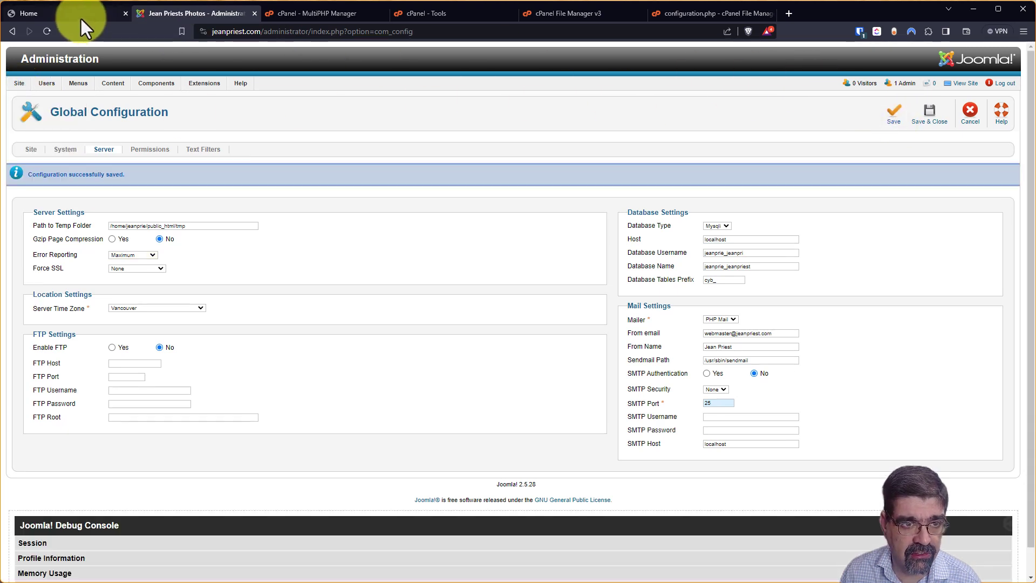
Reload the front page and scroll through it to view the Joomla Debug Console.
{"action": "left_click", "coordinate": [81, 16]}
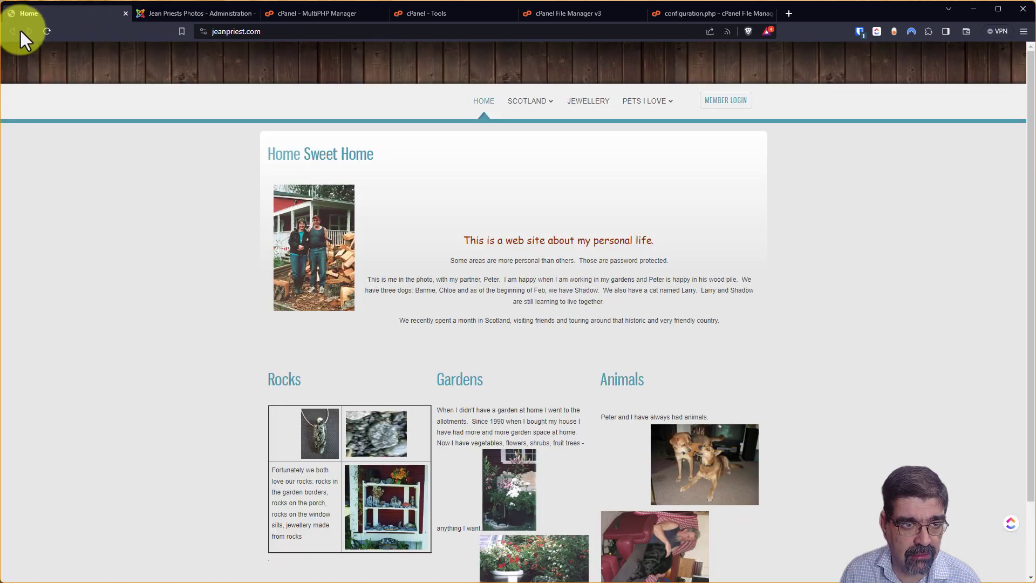
{"action": "left_click", "coordinate": [48, 31]}
{"action": "scroll", "coordinate": [591, 272], "scroll_direction": "down", "scroll_amount": 1}
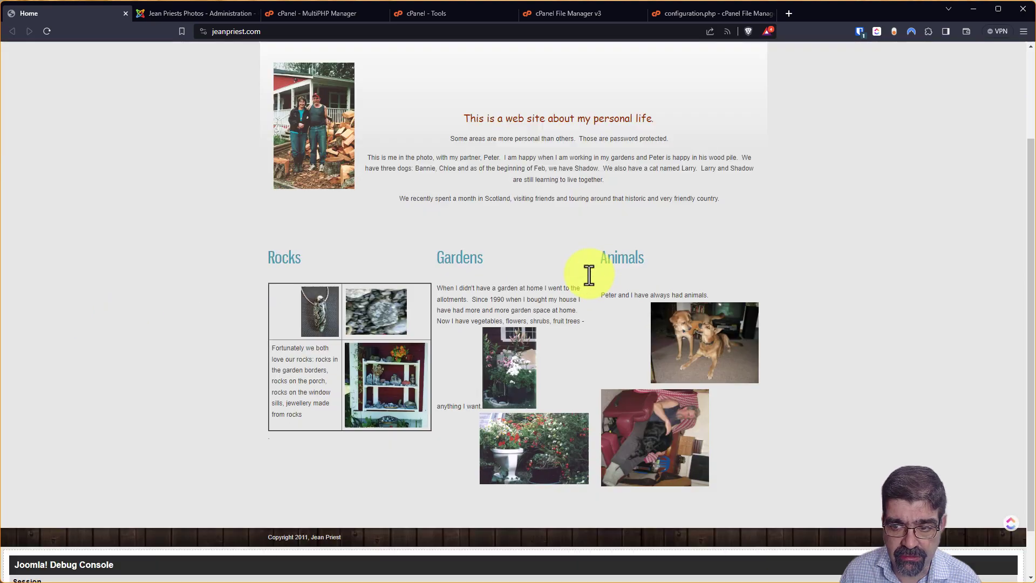
{"action": "scroll", "coordinate": [121, 472], "scroll_direction": "down", "scroll_amount": 5}
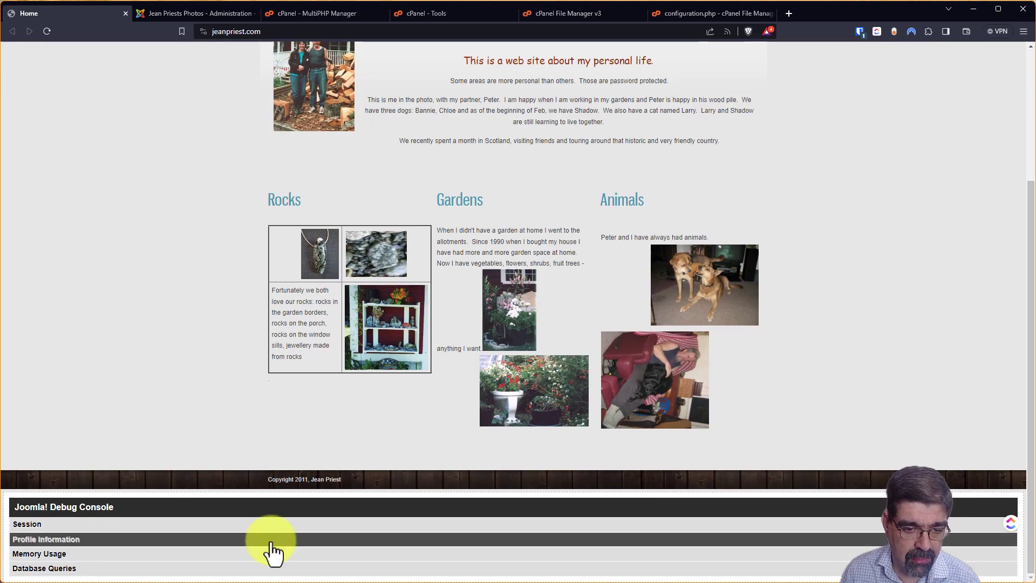
{"action": "scroll", "coordinate": [222, 204], "scroll_direction": "up", "scroll_amount": 5}
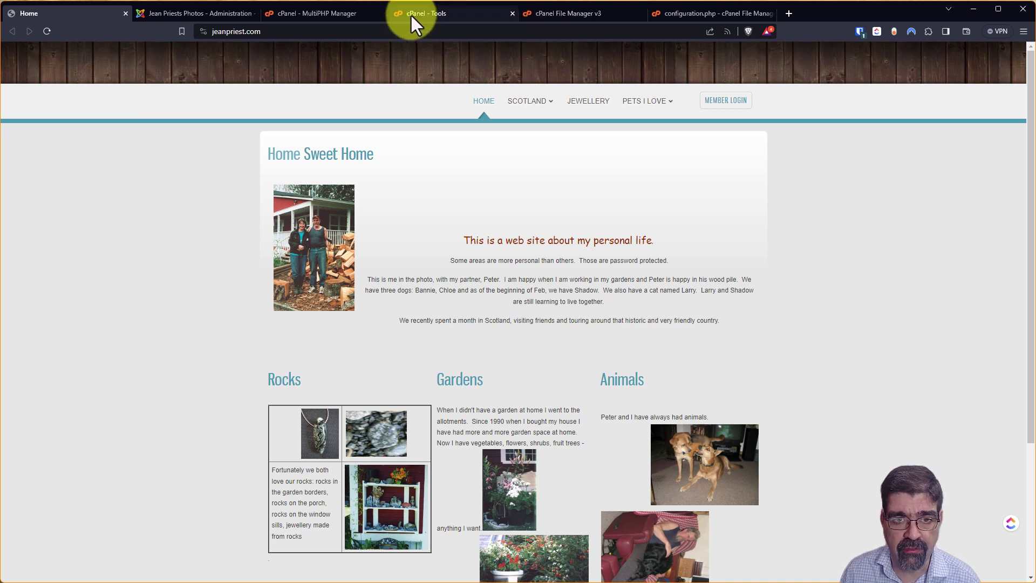
In MultiPHP Manager, switch the site's domain to PHP 8.0 (ea-php80).
{"action": "left_click", "coordinate": [305, 14]}
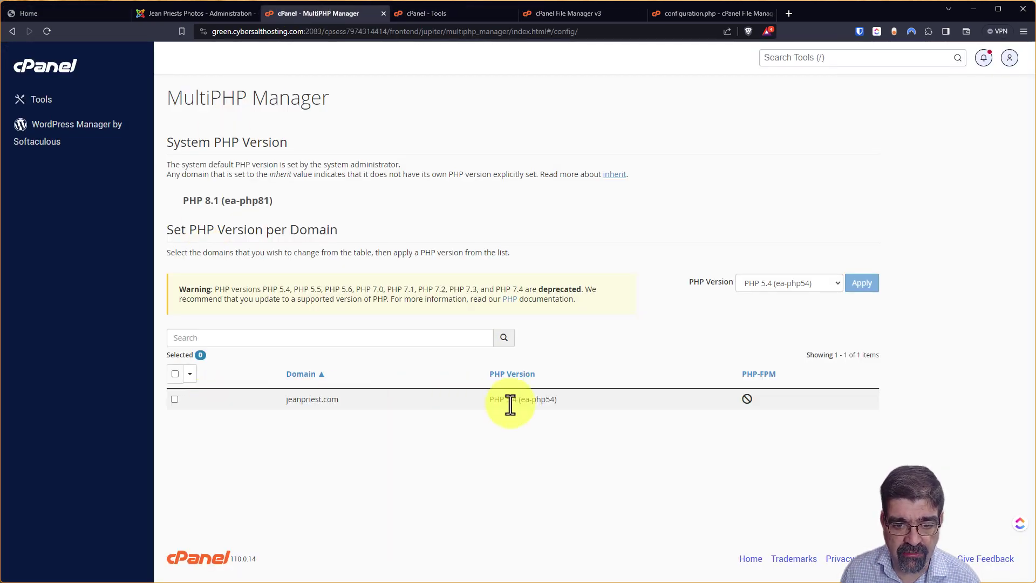
{"action": "left_click", "coordinate": [174, 399]}
{"action": "left_click", "coordinate": [782, 283]}
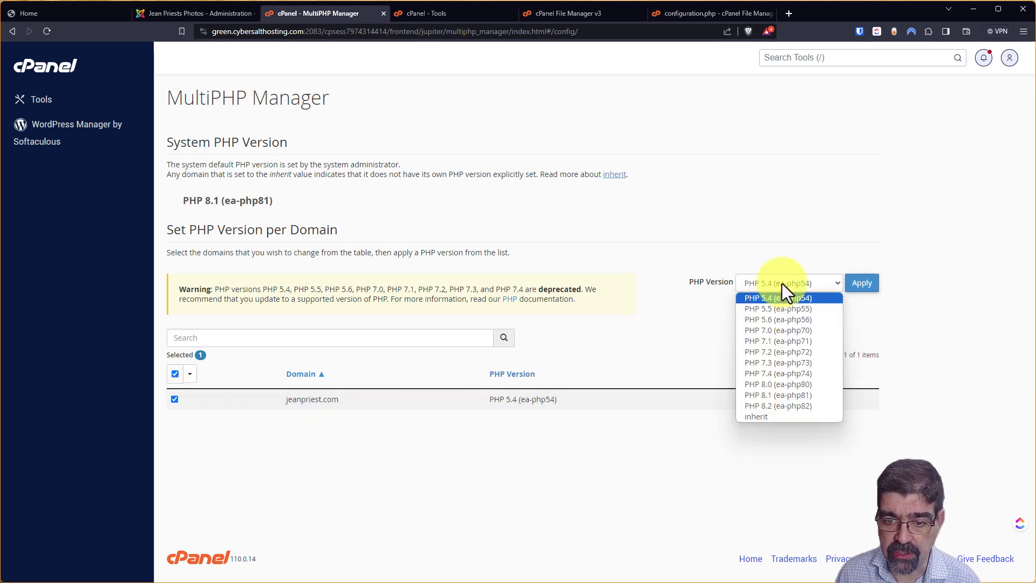
{"action": "left_click", "coordinate": [791, 384]}
{"action": "left_click", "coordinate": [869, 291]}
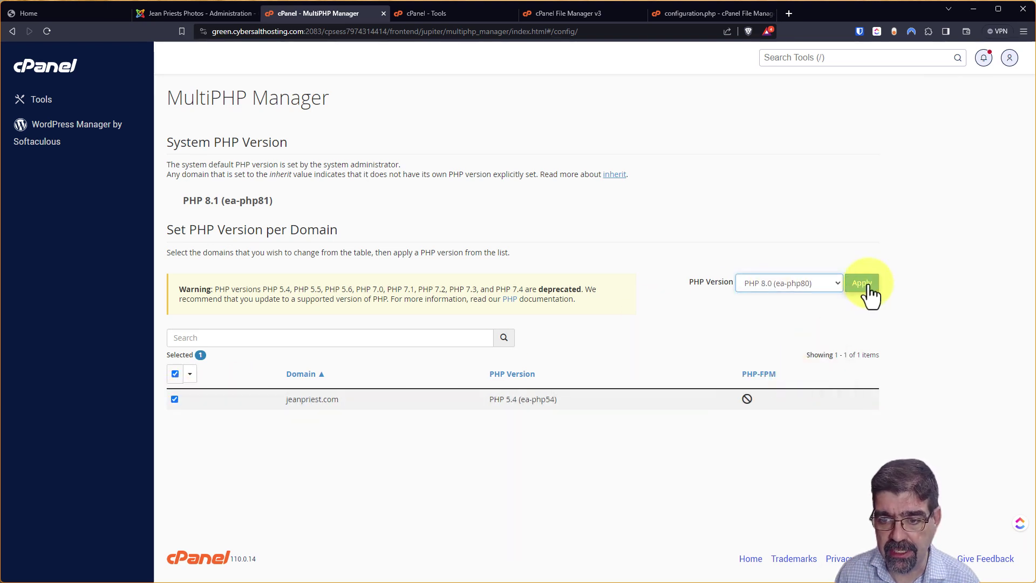
Reload the front page and highlight the get_magic_quotes_gpc() Fatal error message.
{"action": "left_click", "coordinate": [64, 10]}
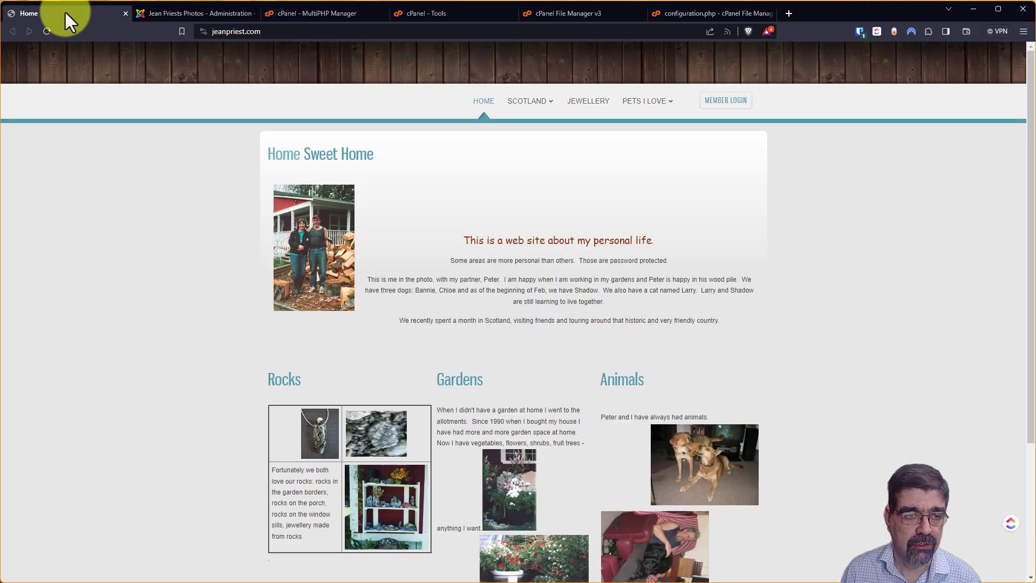
{"action": "left_click", "coordinate": [47, 31]}
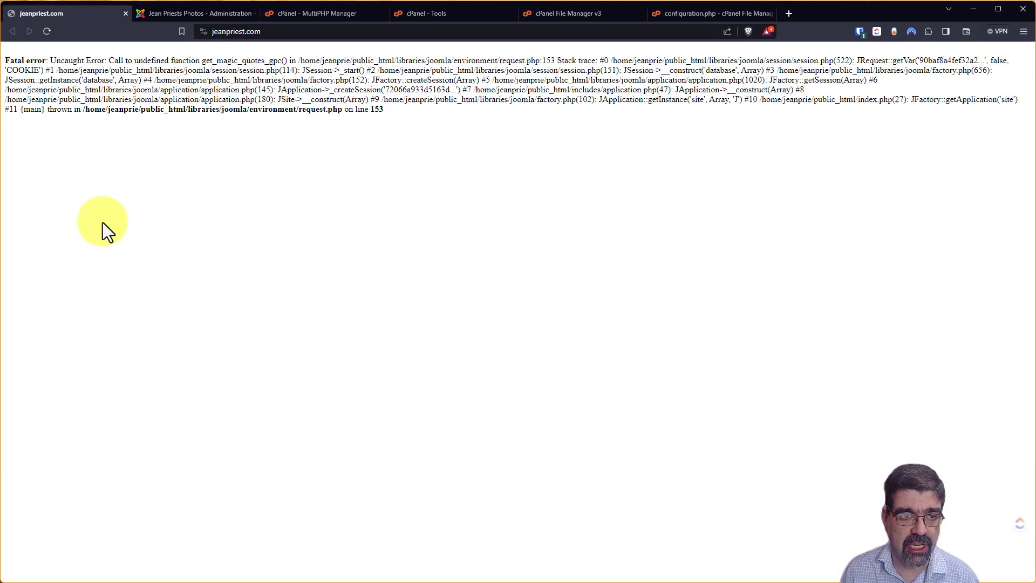
{"action": "left_click_drag", "start_coordinate": [7, 89], "coordinate": [74, 89]}
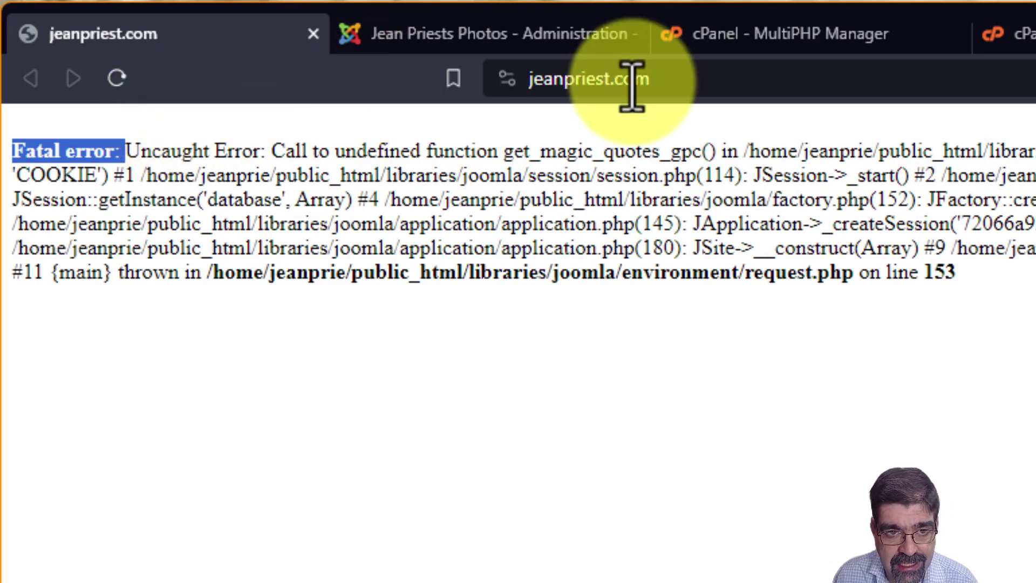
Switch the site's domain to PHP 7.4 in MultiPHP Manager and reload the front page.
{"action": "left_click", "coordinate": [787, 33]}
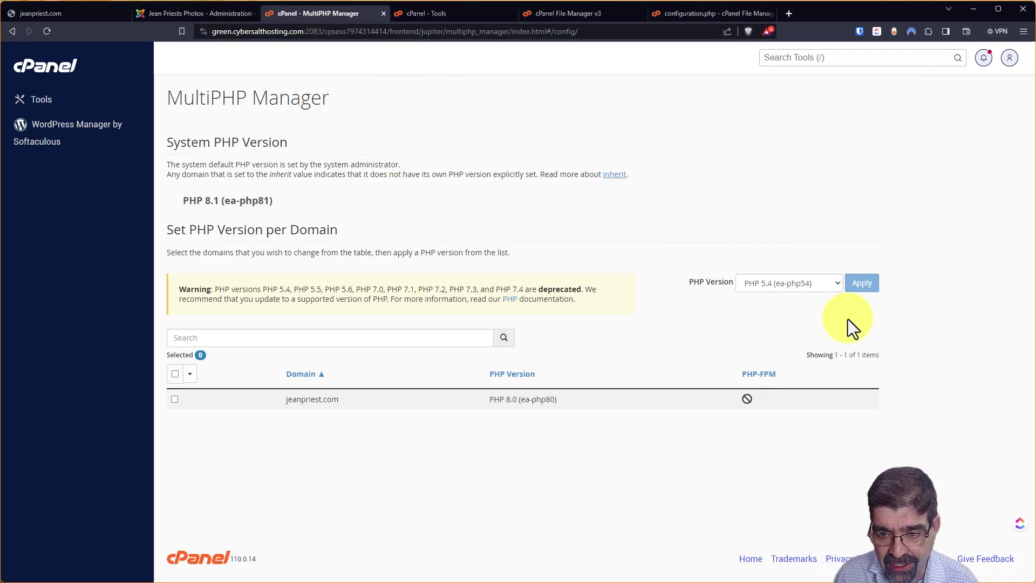
{"action": "left_click", "coordinate": [830, 284]}
{"action": "left_click", "coordinate": [815, 375]}
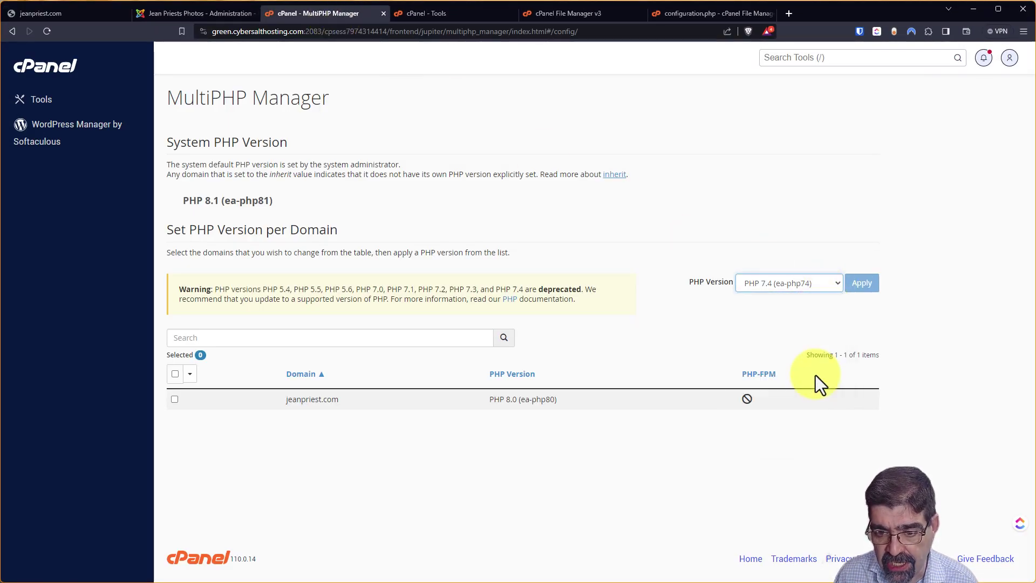
{"action": "left_click", "coordinate": [174, 399]}
{"action": "left_click", "coordinate": [860, 286]}
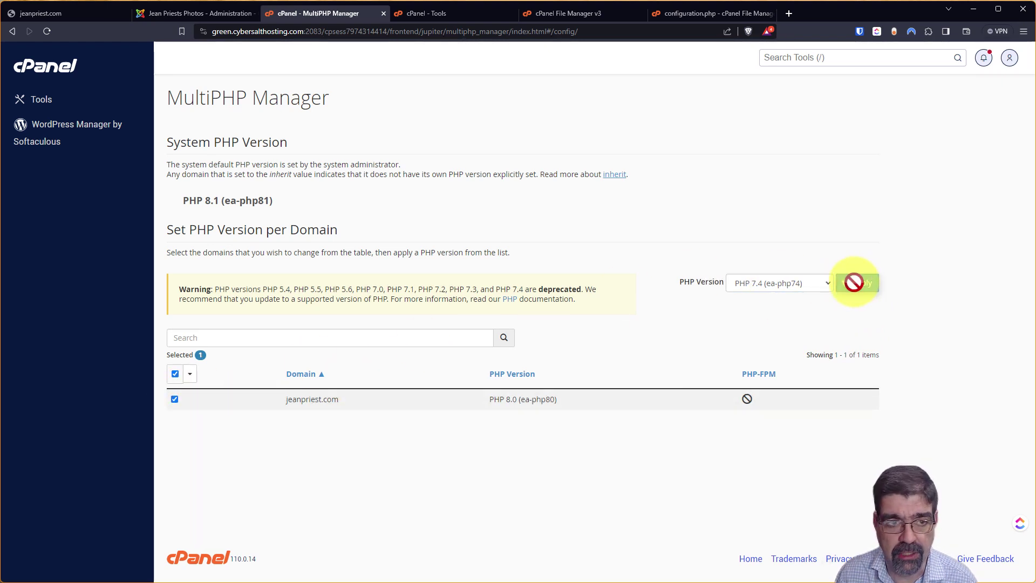
{"action": "left_click", "coordinate": [64, 18]}
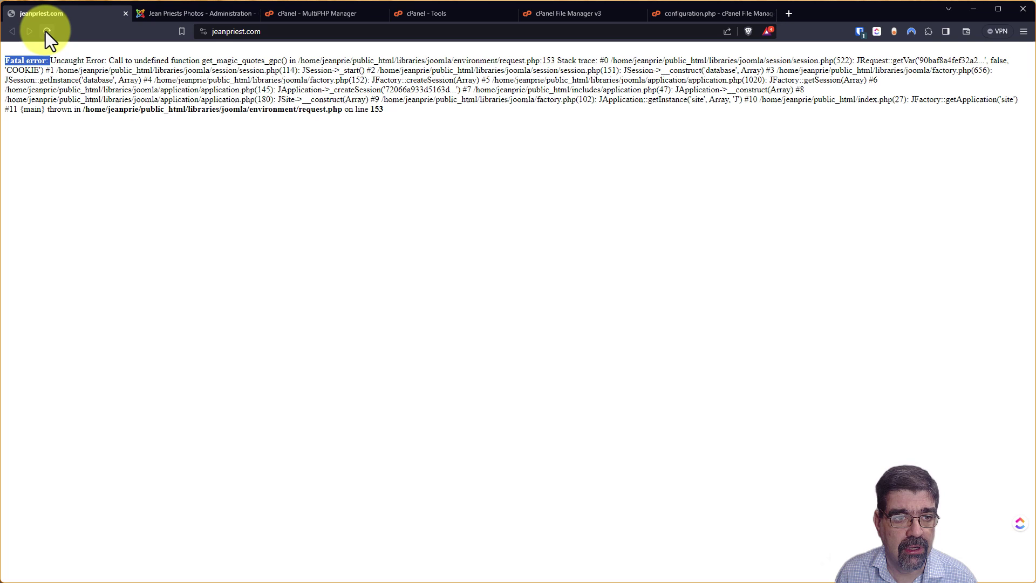
{"action": "left_click", "coordinate": [46, 31]}
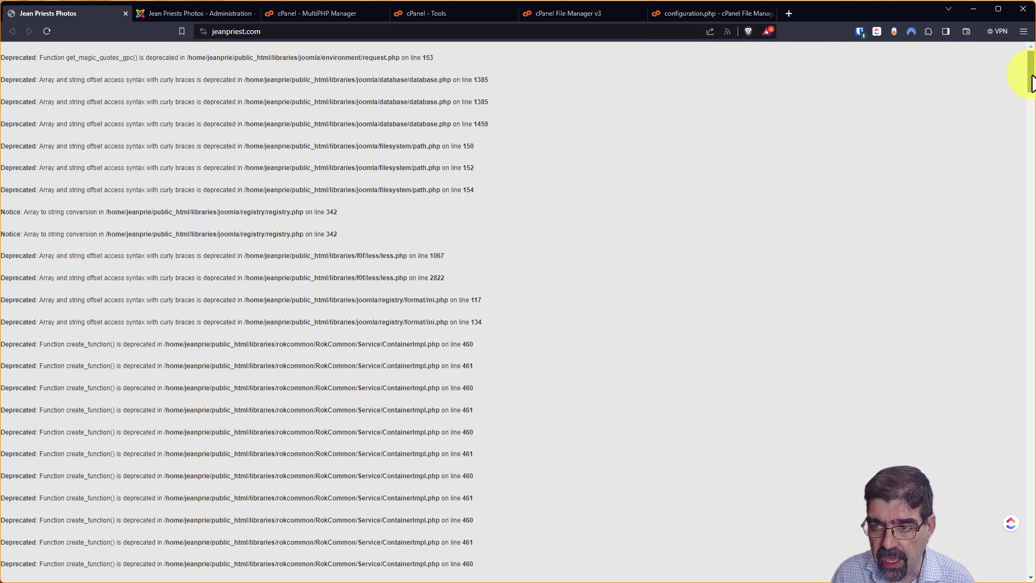
{"action": "left_click_drag", "start_coordinate": [1032, 73], "coordinate": [993, 548]}
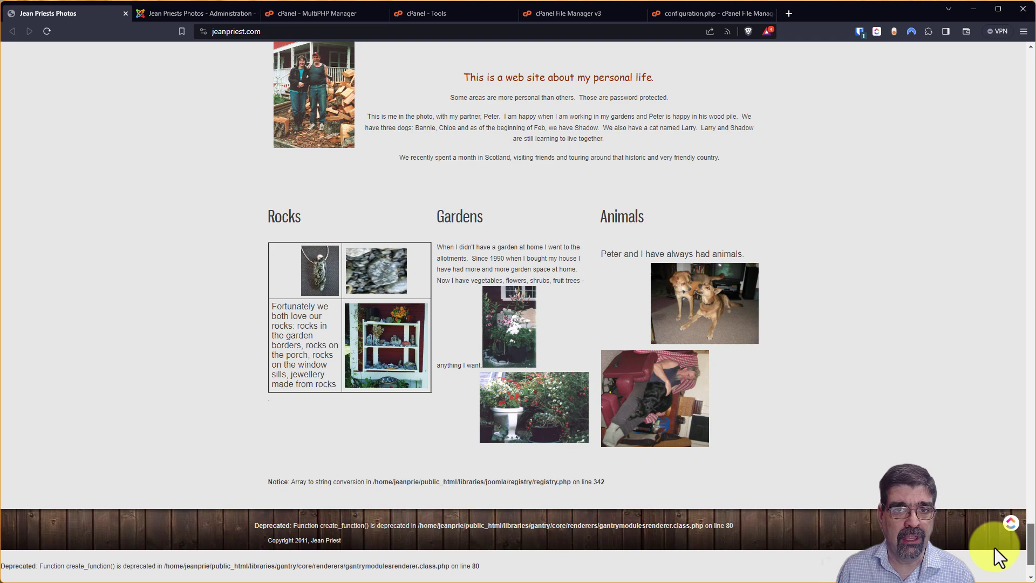
{"action": "left_click_drag", "start_coordinate": [994, 547], "coordinate": [1025, 56]}
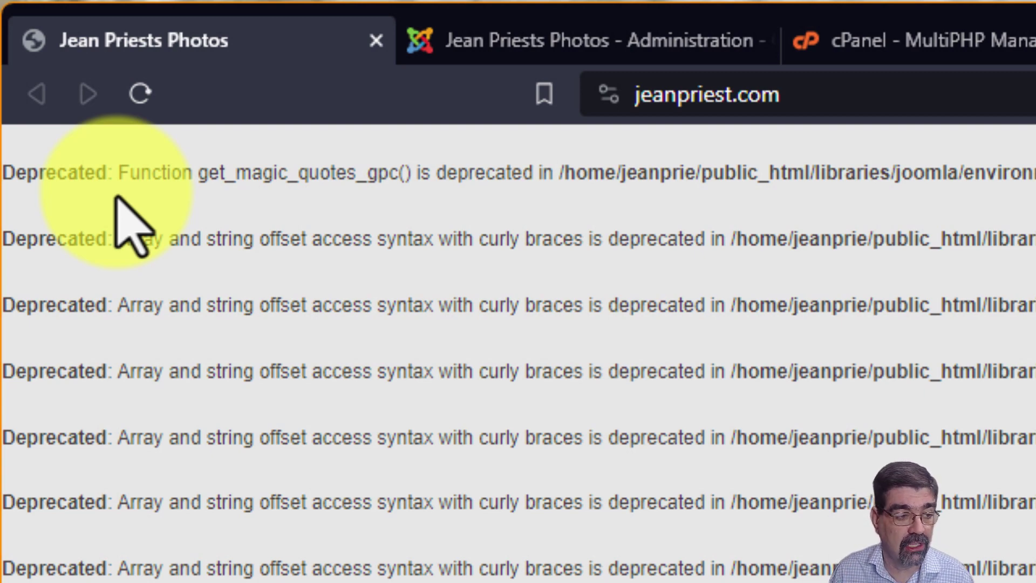
{"action": "scroll", "coordinate": [612, 555], "scroll_direction": "down", "scroll_amount": 10}
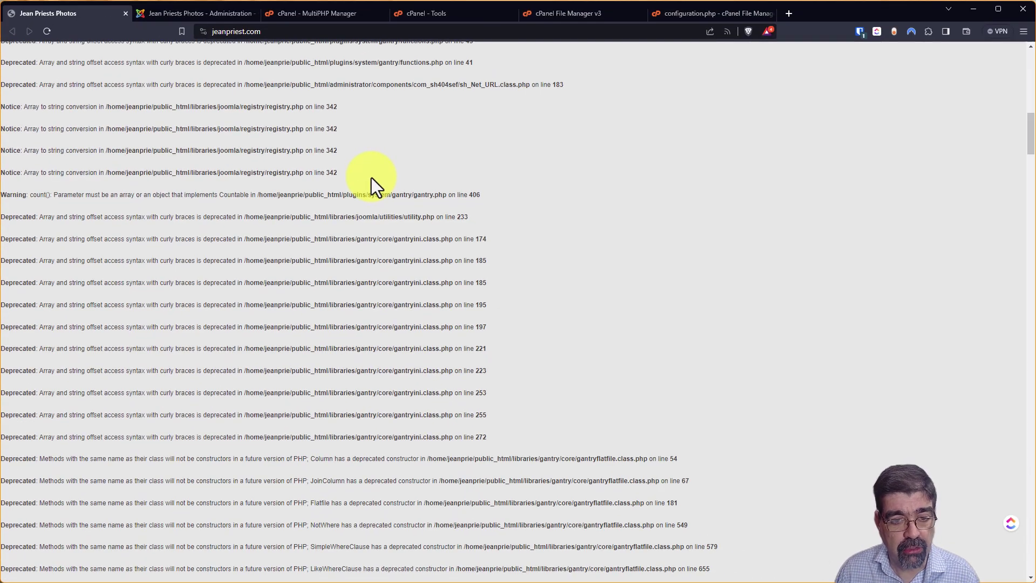
{"action": "scroll", "coordinate": [370, 188], "scroll_direction": "down", "scroll_amount": 15}
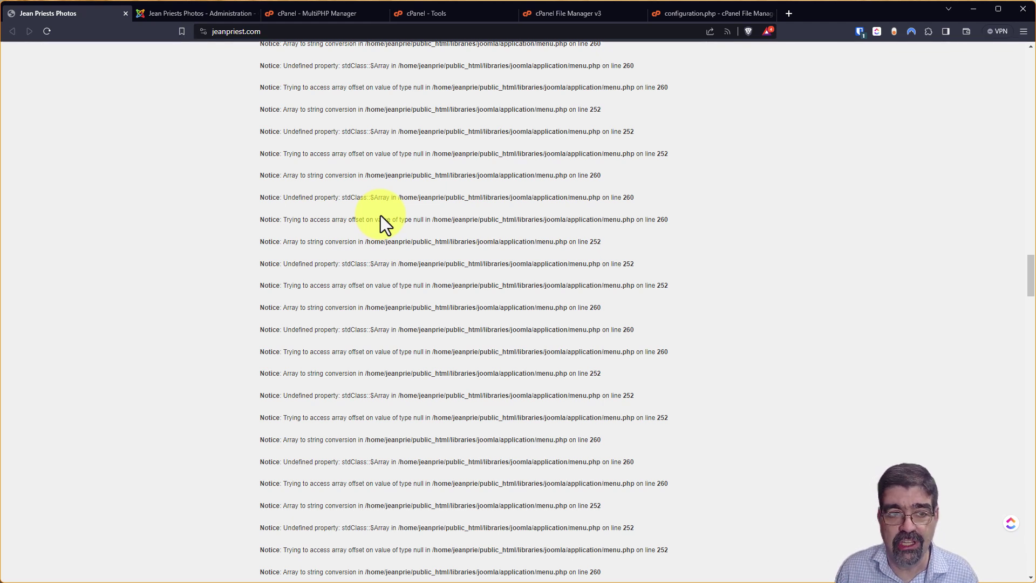
Save Global Configuration with Error Reporting set to None and Debug System set to No.
{"action": "left_click", "coordinate": [216, 13]}
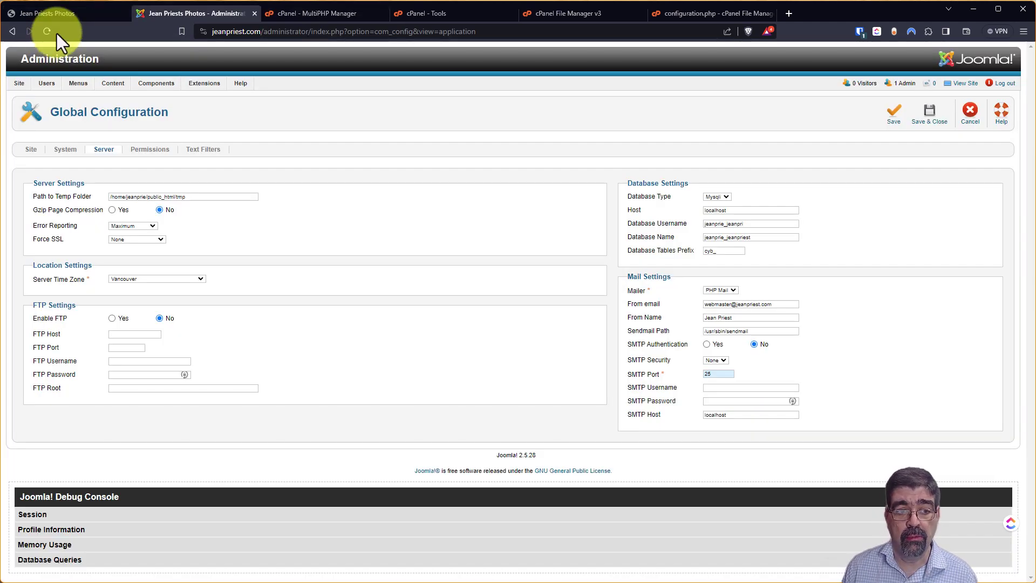
{"action": "left_click", "coordinate": [120, 226]}
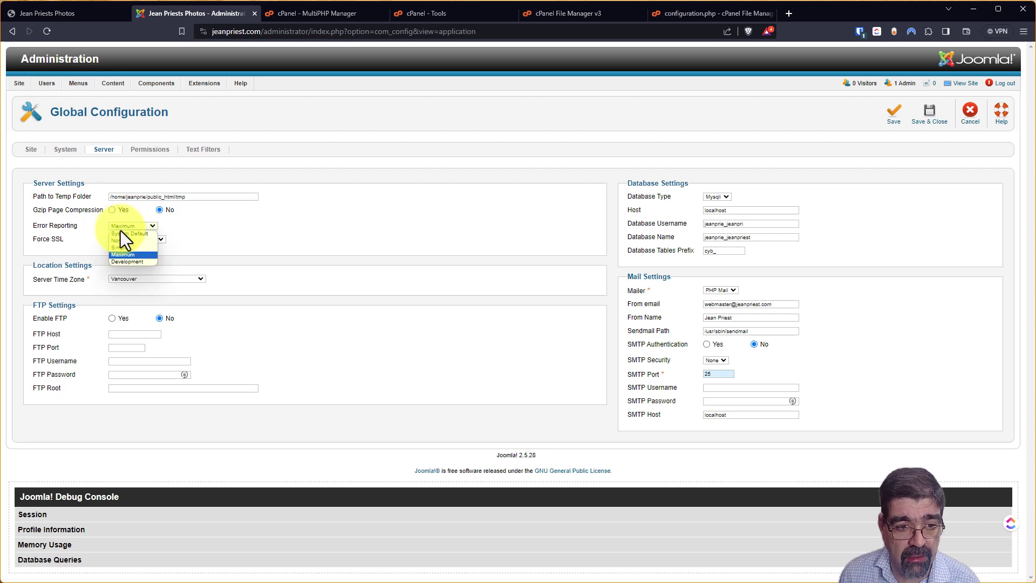
{"action": "left_click", "coordinate": [125, 240]}
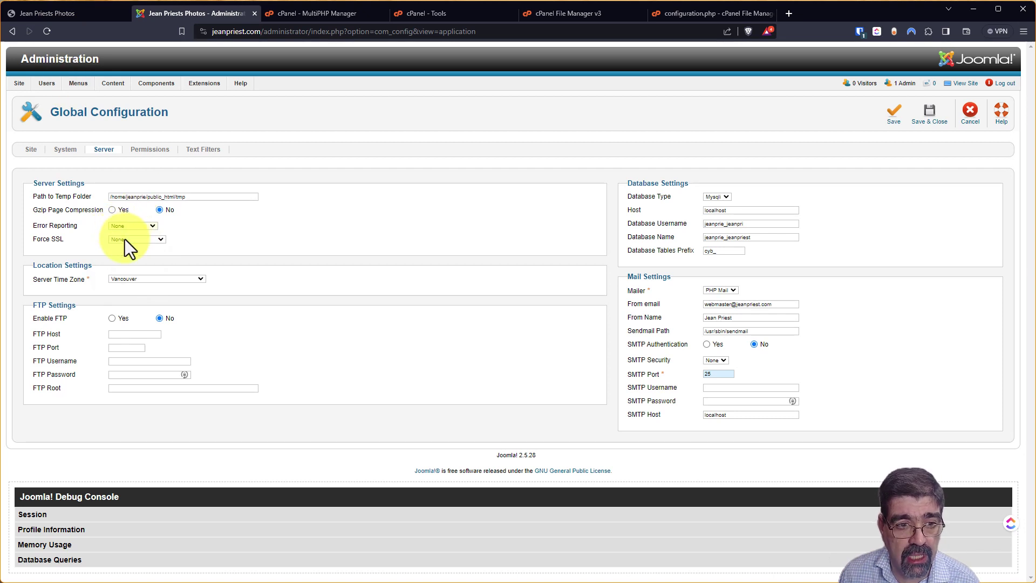
{"action": "left_click", "coordinate": [65, 155]}
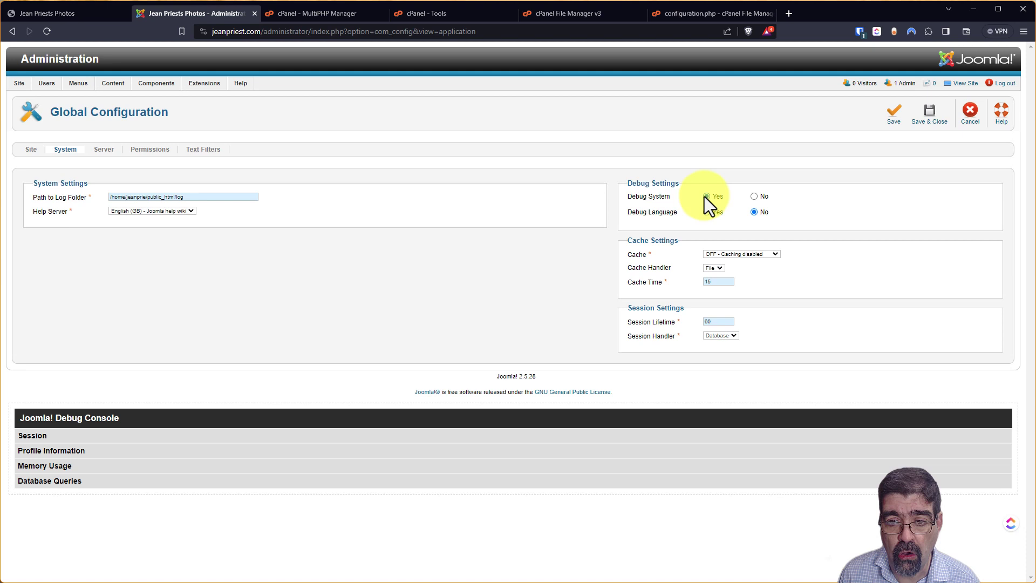
{"action": "left_click", "coordinate": [753, 196]}
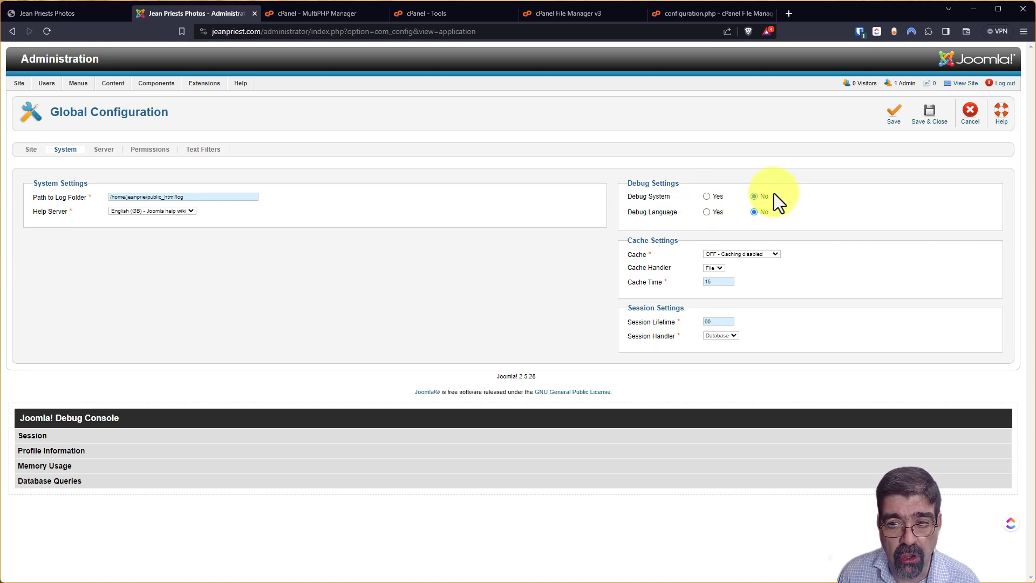
{"action": "left_click", "coordinate": [893, 123]}
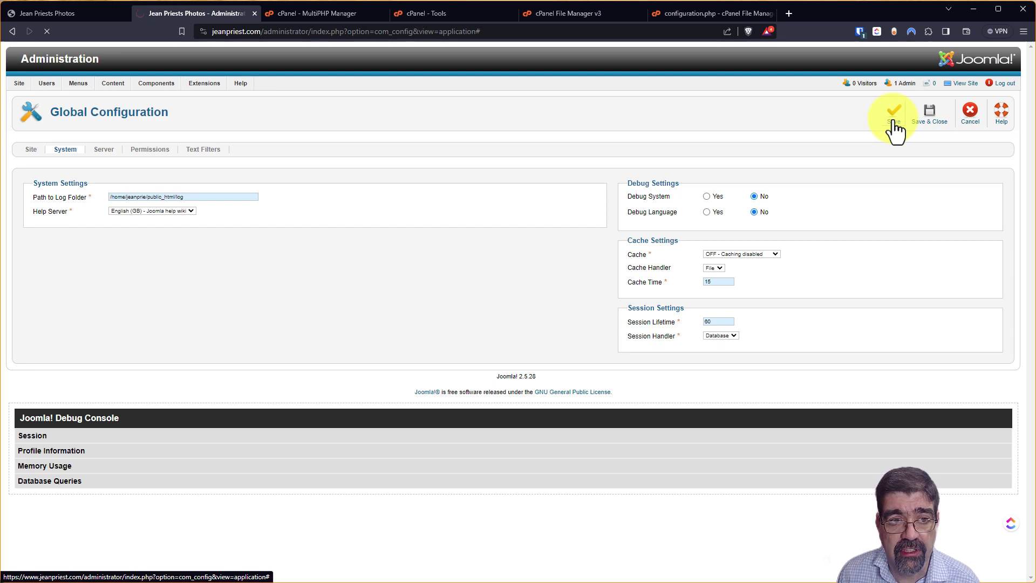
{"action": "left_click", "coordinate": [51, 12]}
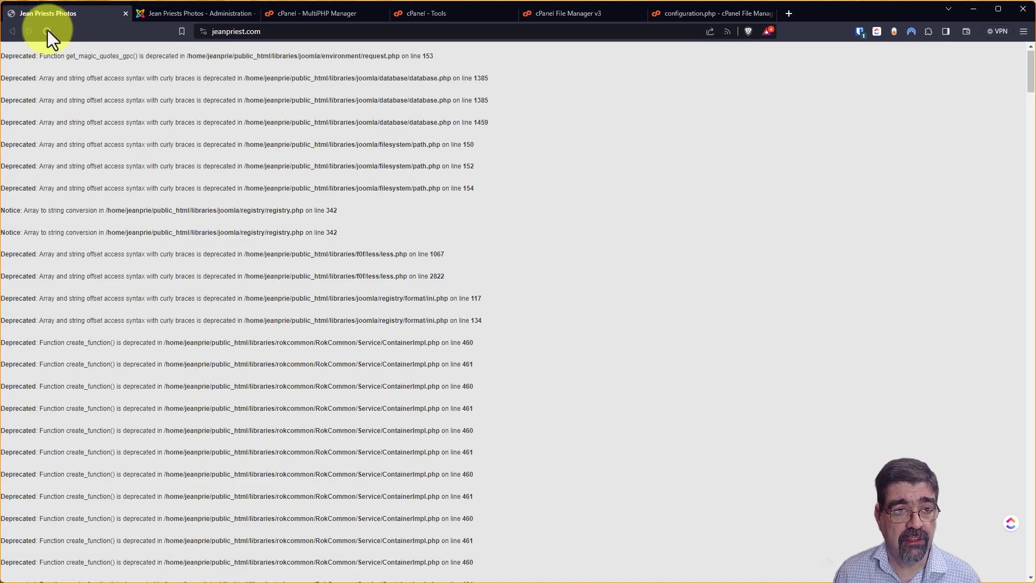
Reload the Home Sweet Home front page and scroll to confirm no Deprecated or Notice warnings.
{"action": "left_click", "coordinate": [48, 30]}
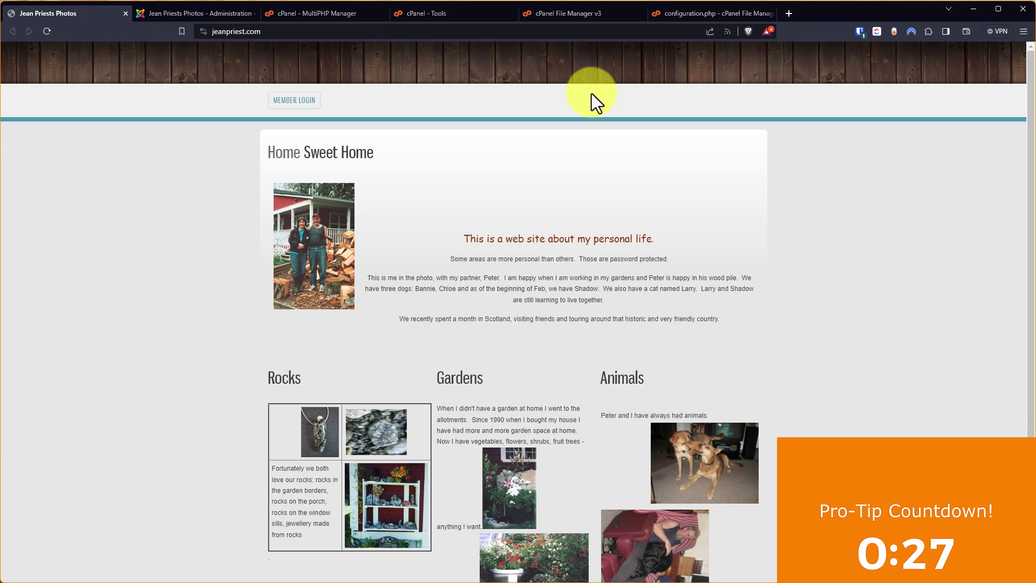
{"action": "scroll", "coordinate": [589, 107], "scroll_direction": "down", "scroll_amount": 2}
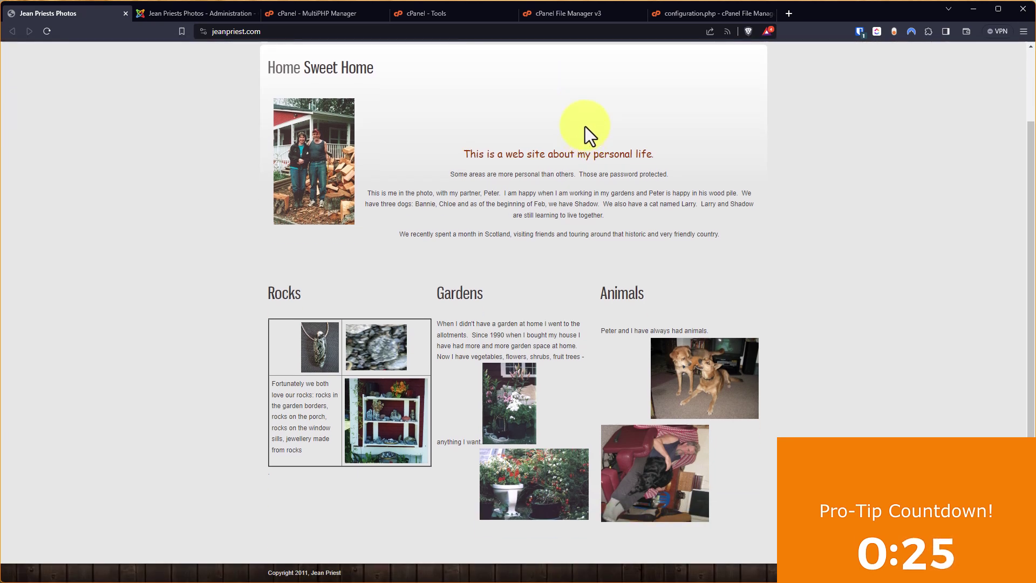
{"action": "scroll", "coordinate": [585, 118], "scroll_direction": "up", "scroll_amount": 2}
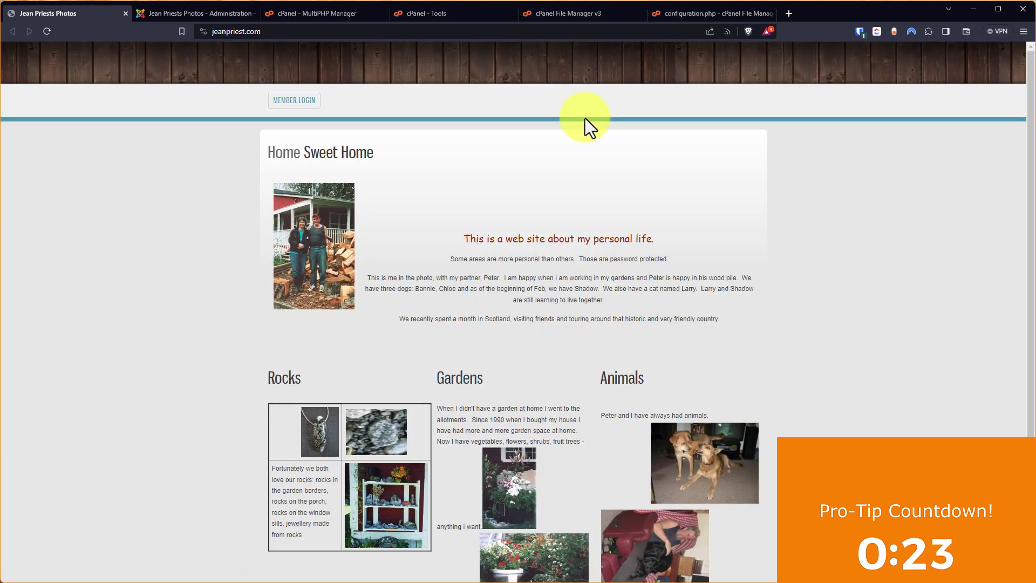